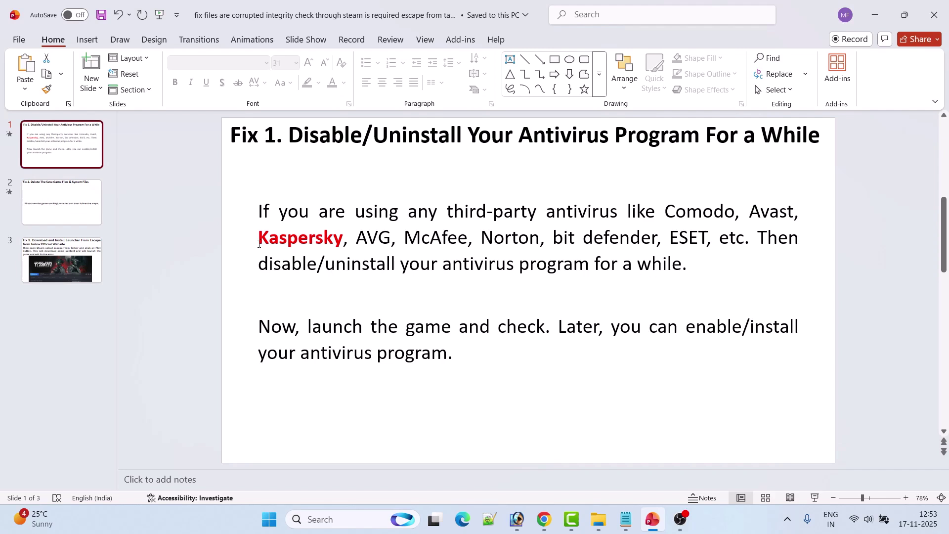
Step: Highlight and clear the word Kaspersky, then show slide 2 on deleting save game files
mouse_move(259, 244)
mouse_down()
mouse_move(344, 243)
mouse_move(258, 242)
mouse_up()
click(512, 278)
click(411, 287)
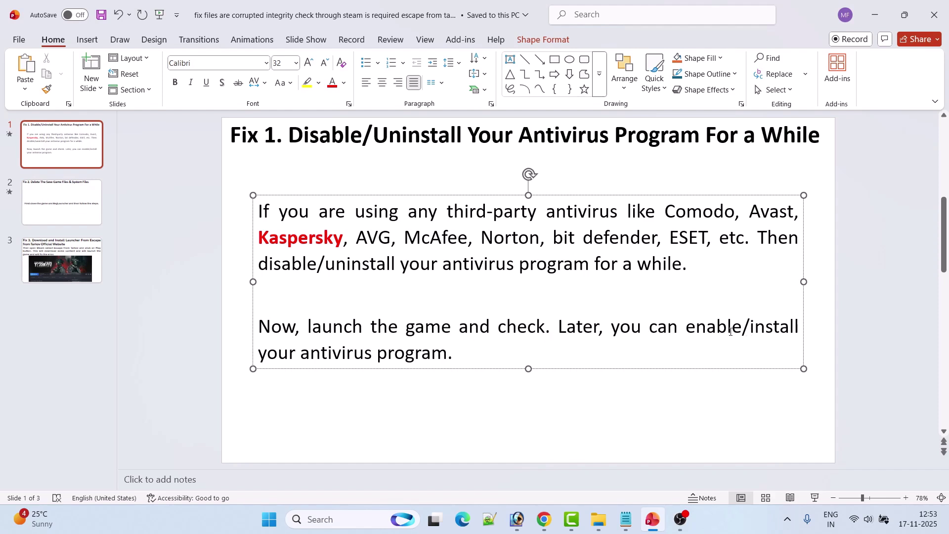
click(434, 401)
click(100, 222)
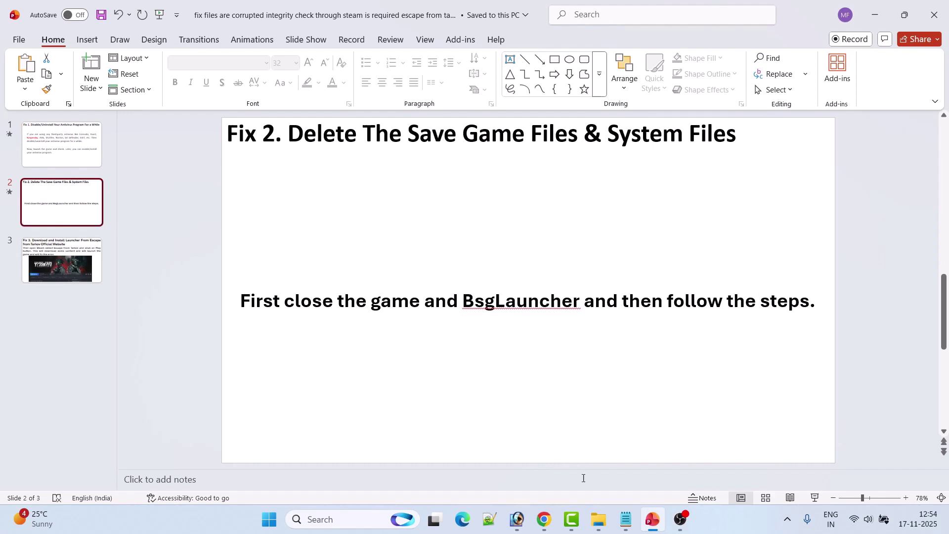
Step: In File Explorer, go to the user's profile folder under C: > Users
click(599, 519)
click(196, 127)
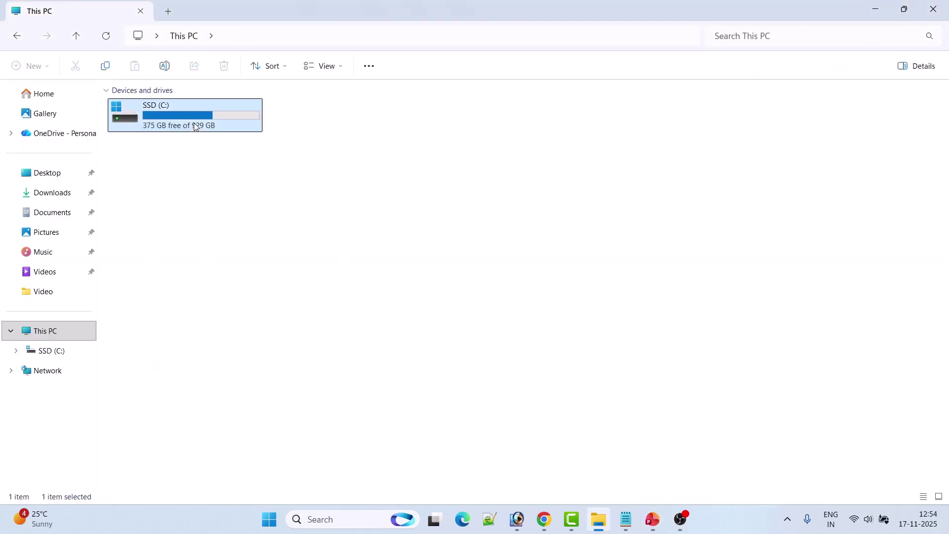
double_click(196, 127)
scroll(159, 428, down, 2)
double_click(152, 377)
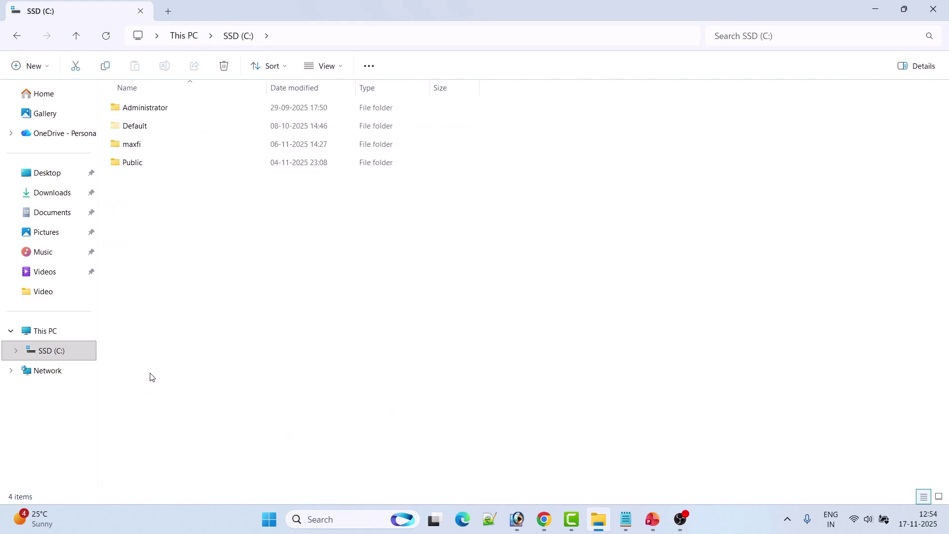
double_click(162, 146)
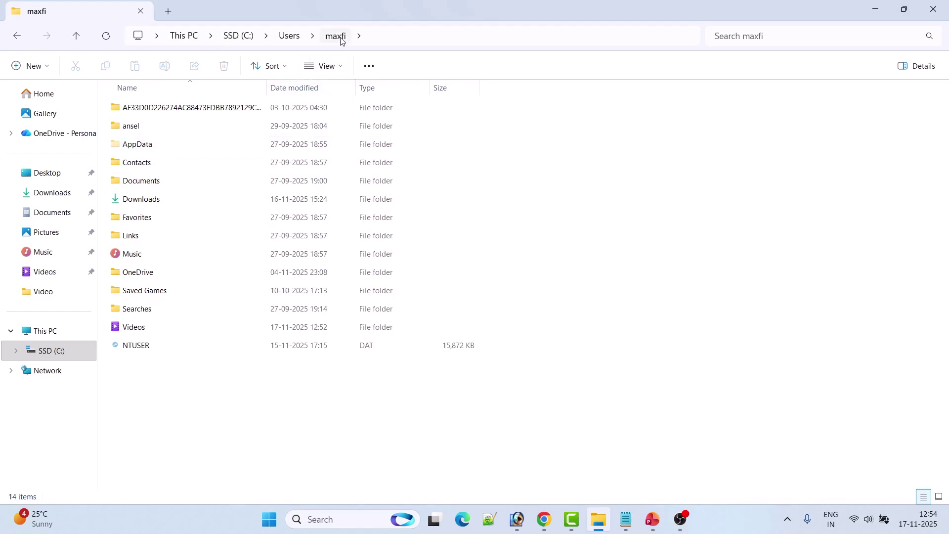
Step: Turn on hidden items and open the AppData folder
click(327, 66)
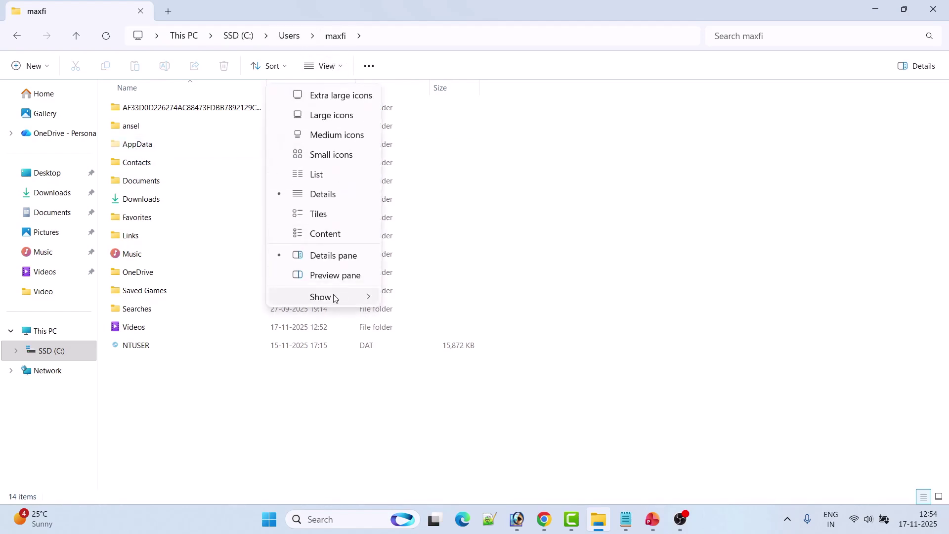
mouse_move(335, 298)
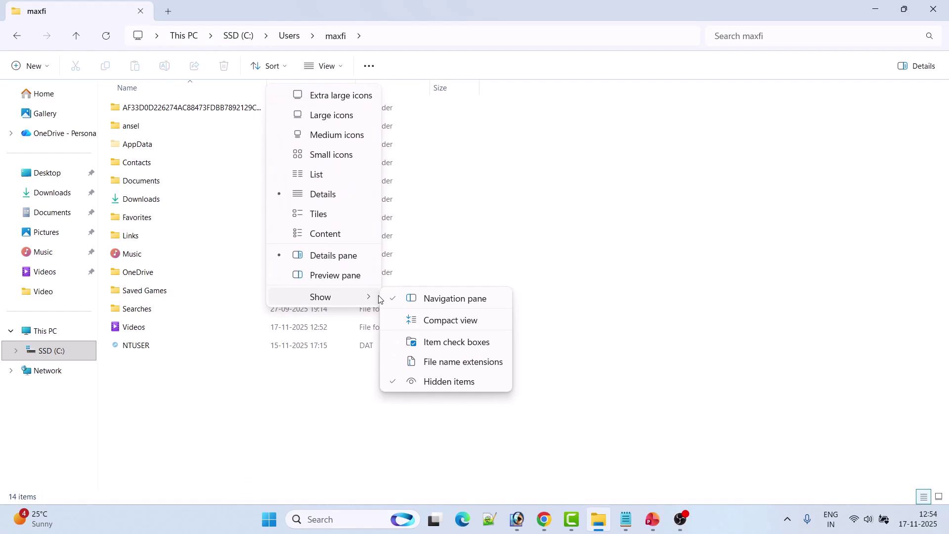
click(712, 356)
click(153, 148)
double_click(154, 148)
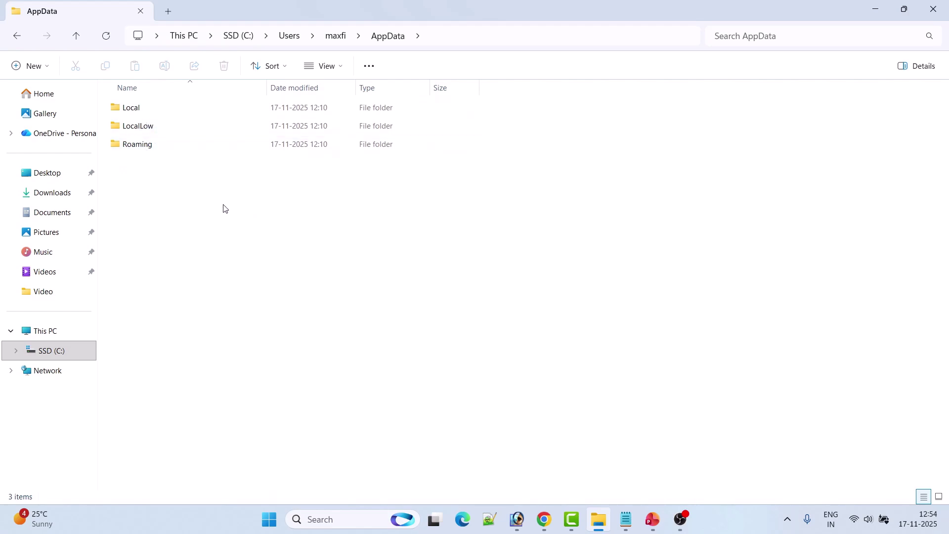
Step: Delete the Battlestate Games folder from AppData\Local
double_click(153, 114)
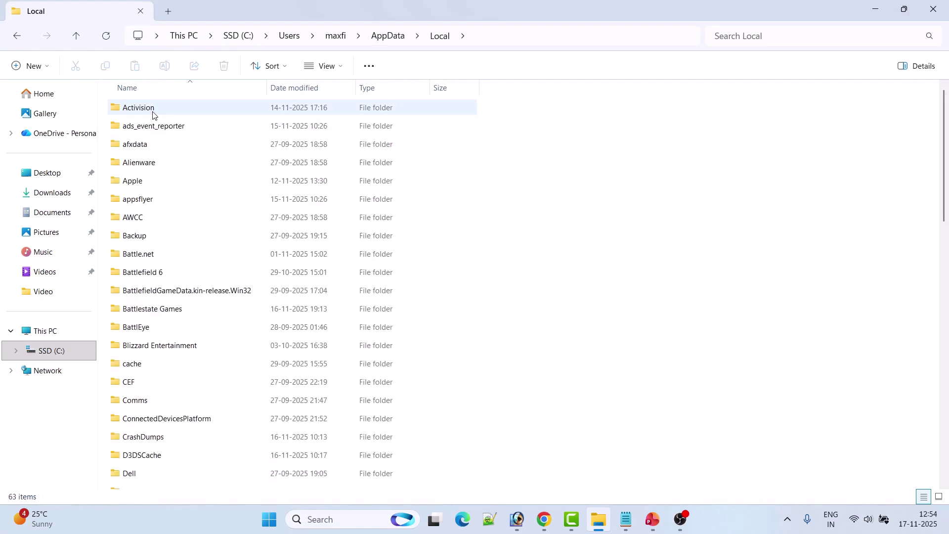
click(464, 293)
key(Down)
key(Down)
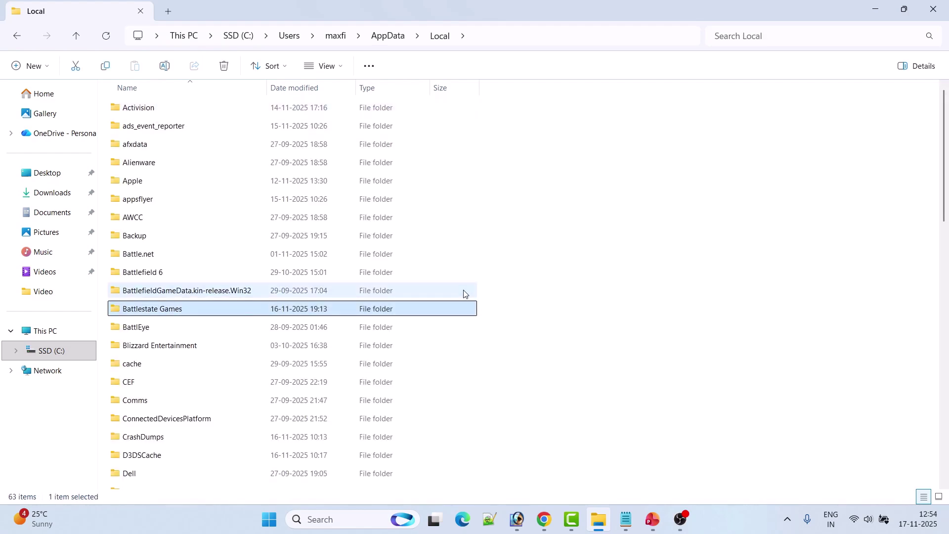
click(173, 310)
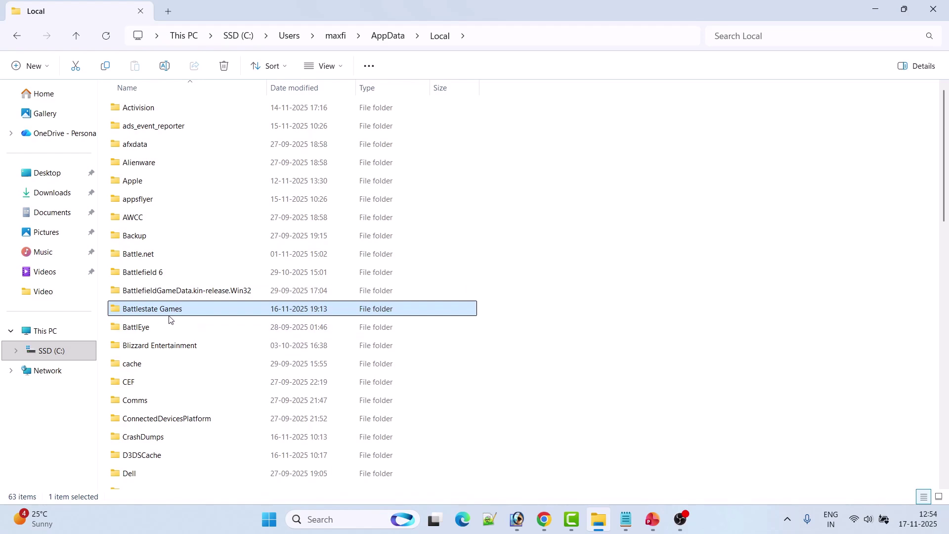
right_click(194, 314)
click(335, 324)
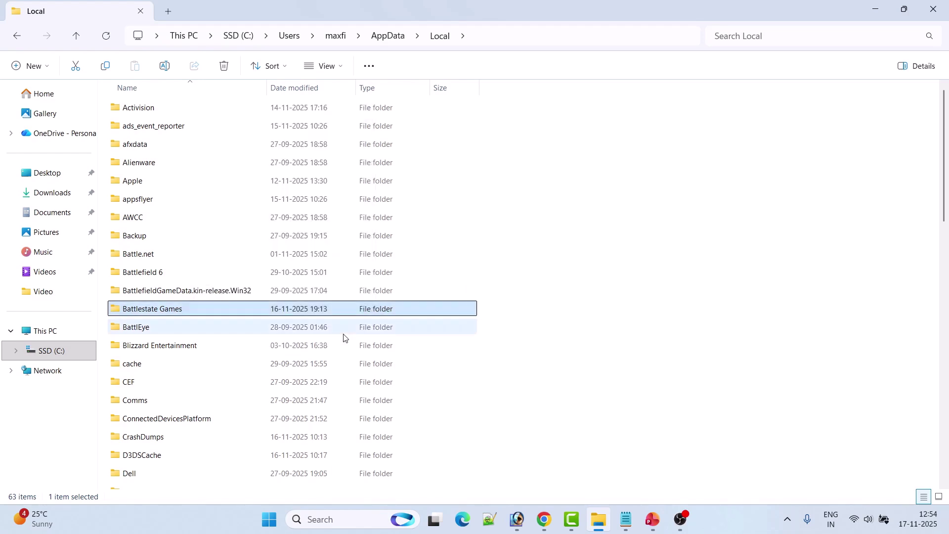
click(390, 44)
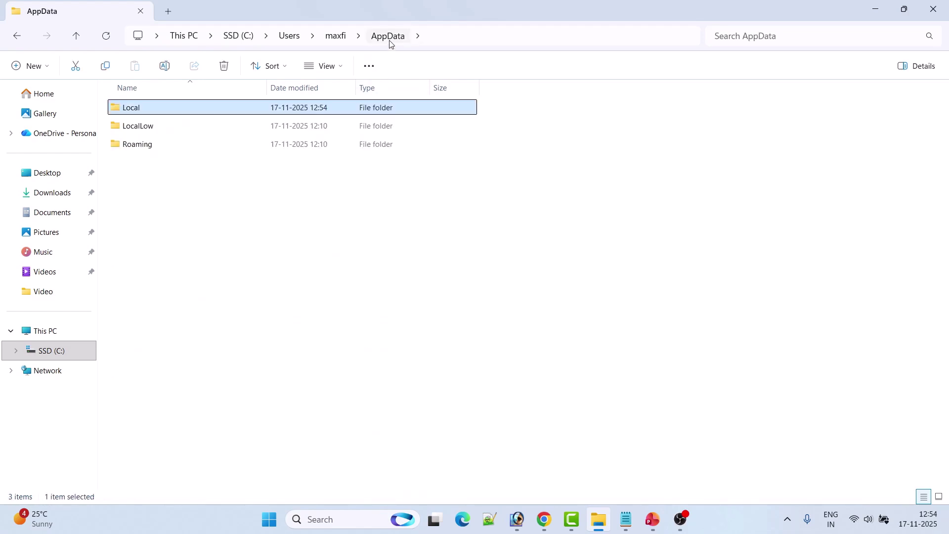
Step: Delete the Battlestate Games folder from AppData\LocalLow
double_click(171, 128)
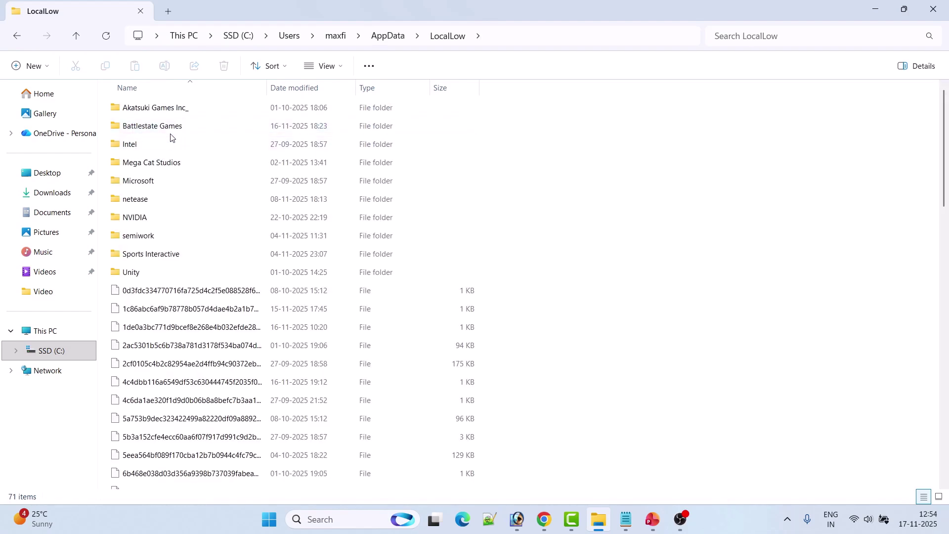
click(198, 131)
right_click(198, 131)
click(336, 144)
click(388, 37)
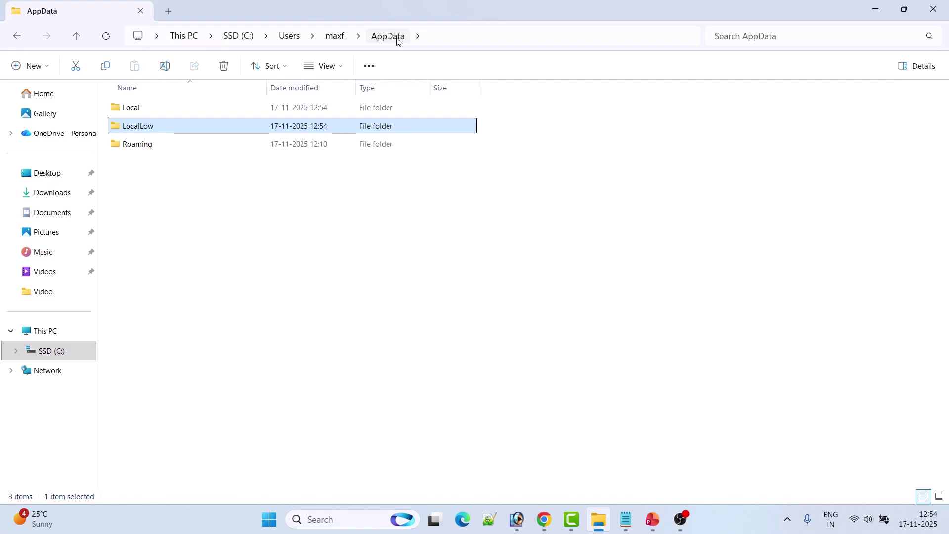
Step: Delete the Battlestate Games folder from AppData\Roaming and return to PowerPoint
double_click(149, 145)
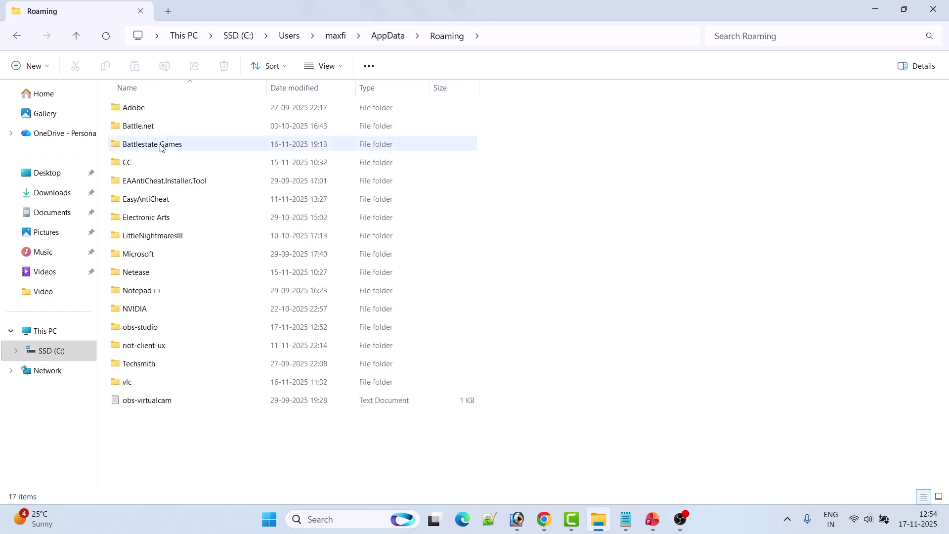
right_click(188, 146)
click(188, 145)
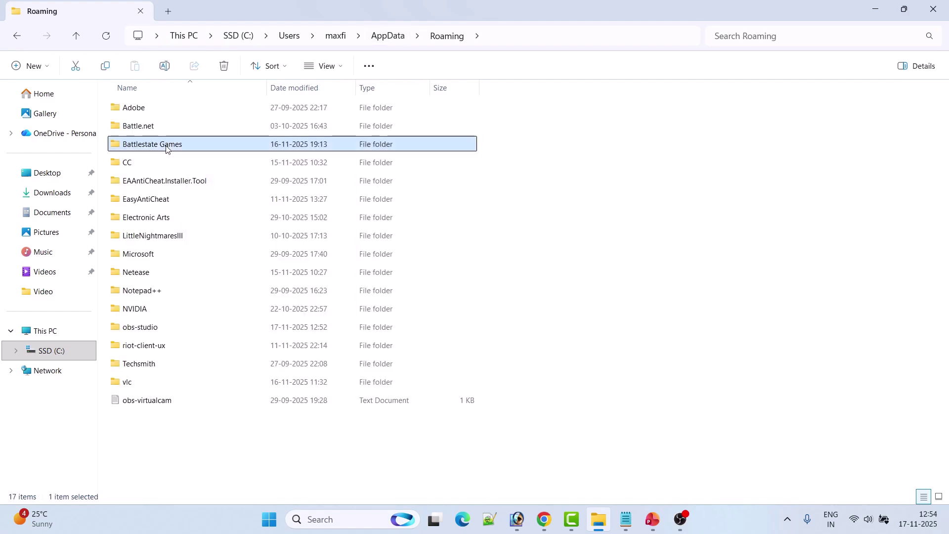
right_click(193, 145)
click(334, 163)
click(653, 519)
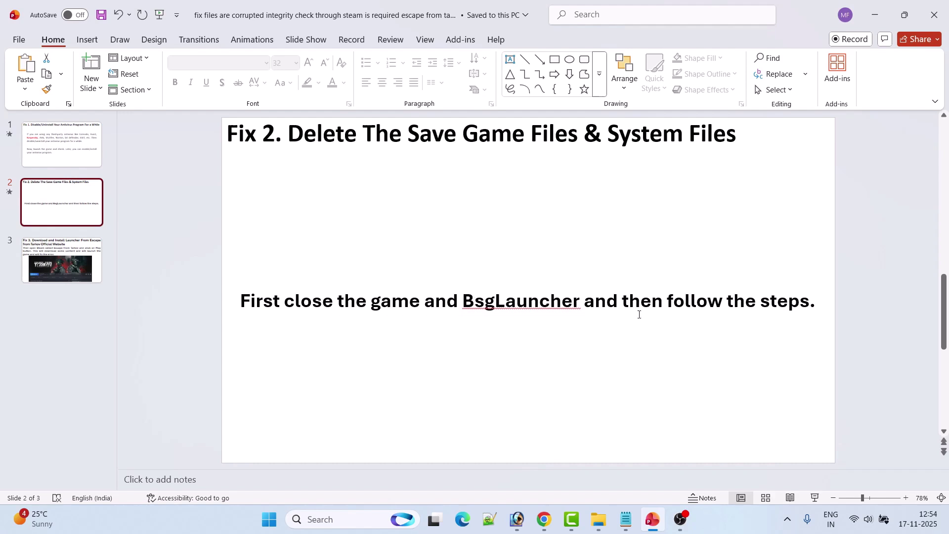
Step: Show slide 3 on Fix 3, then switch to Chrome's Escape from Tarkov results
click(71, 254)
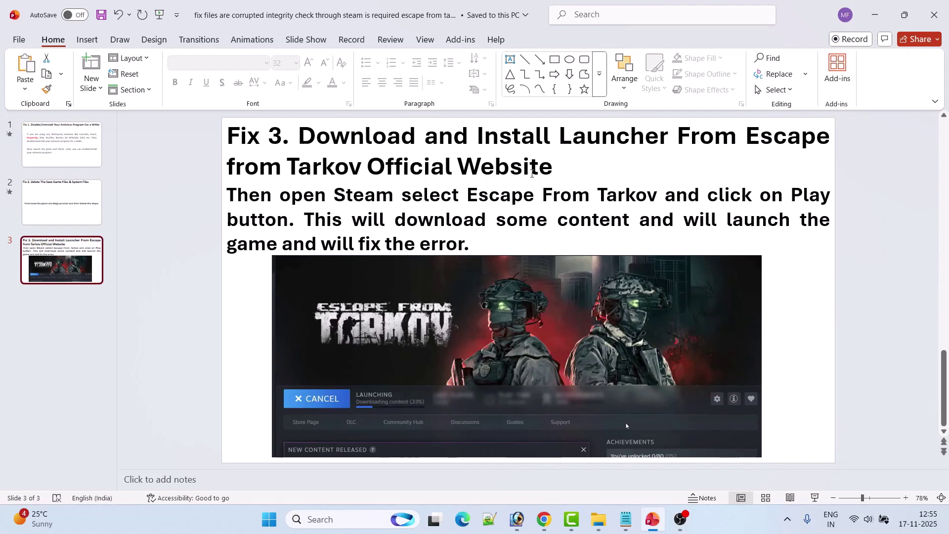
key(alt+Tab)
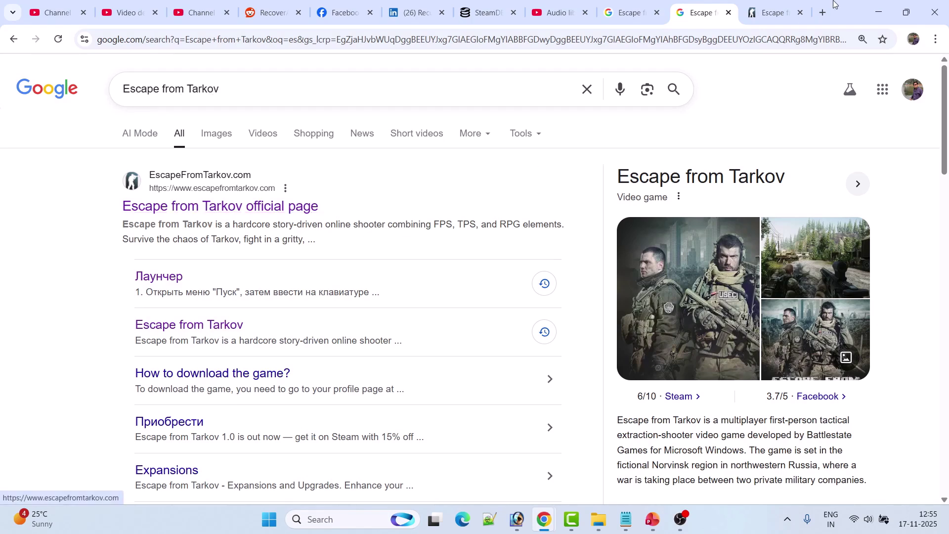
Step: Download the BsgLauncher installer from the account center's Downloadable content page and run it
key(ctrl+Tab)
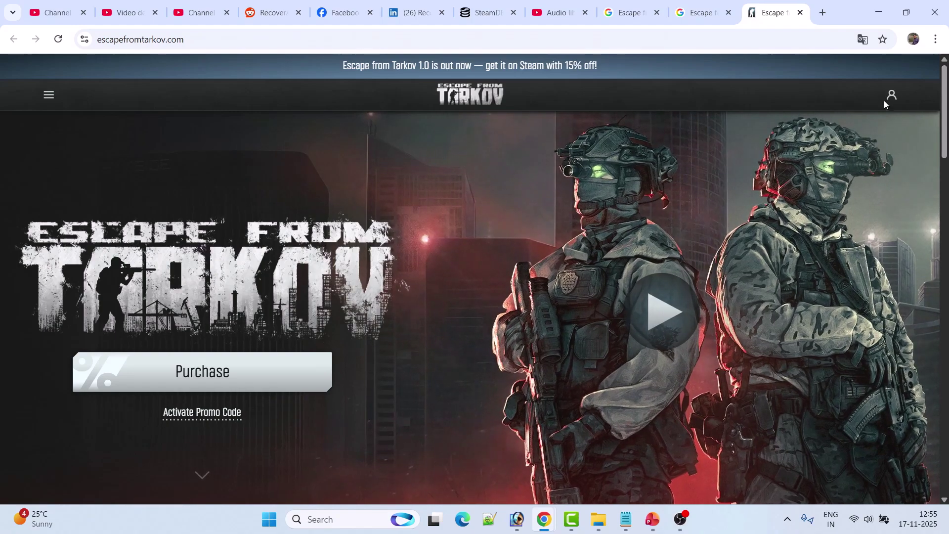
click(888, 98)
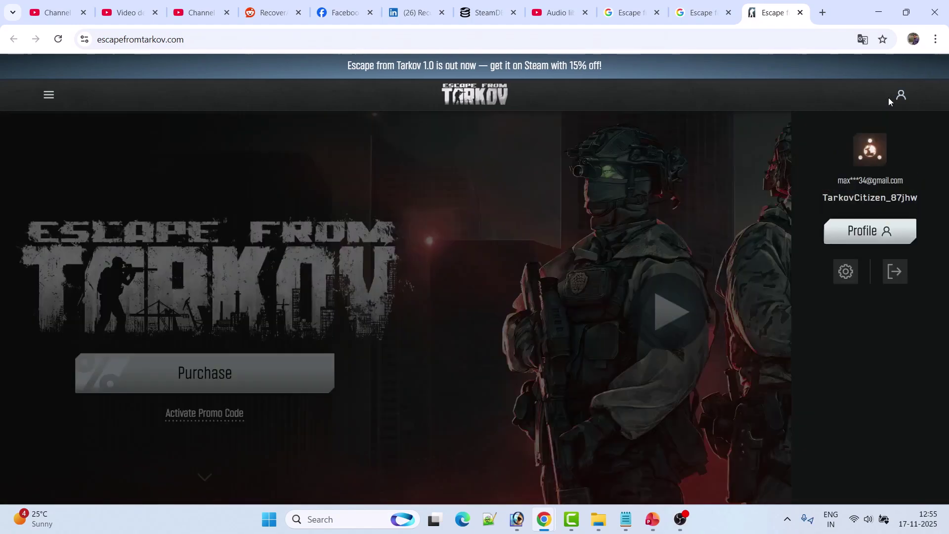
click(879, 232)
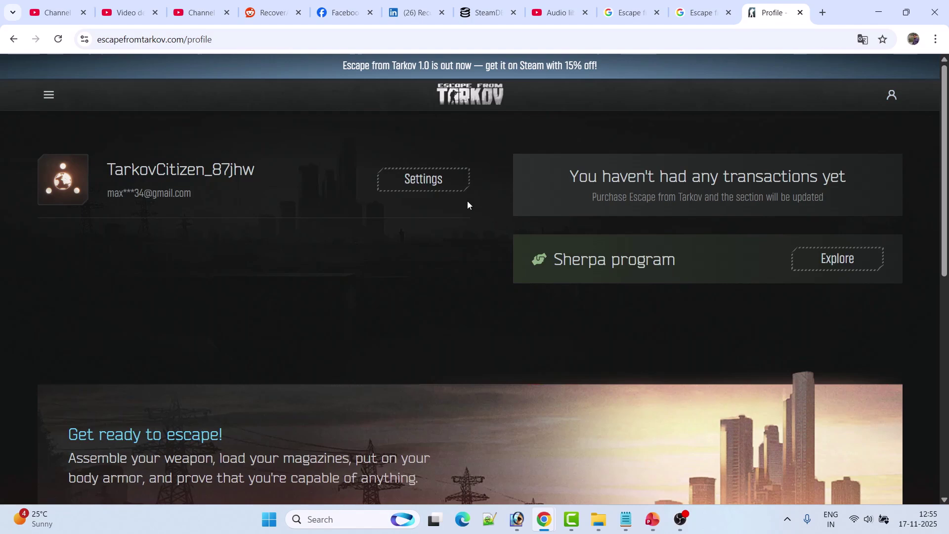
click(430, 183)
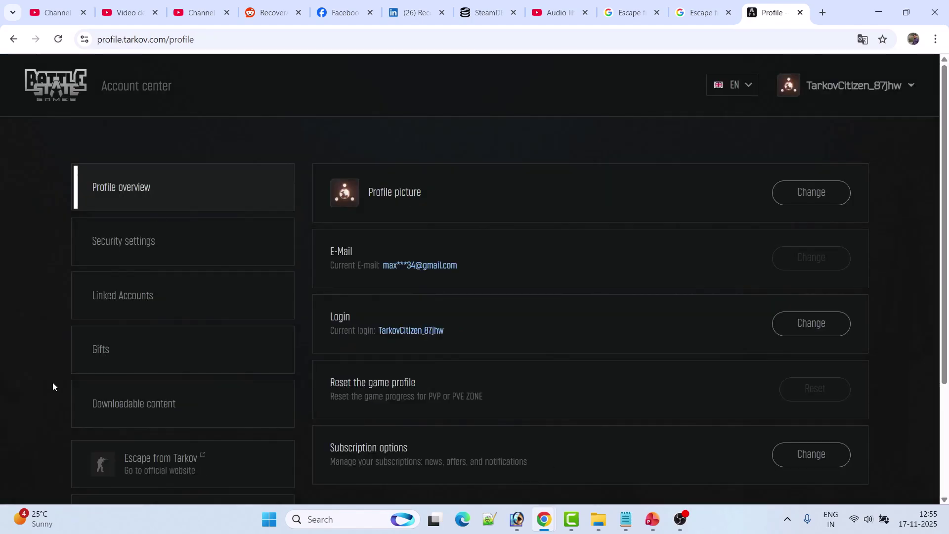
click(151, 412)
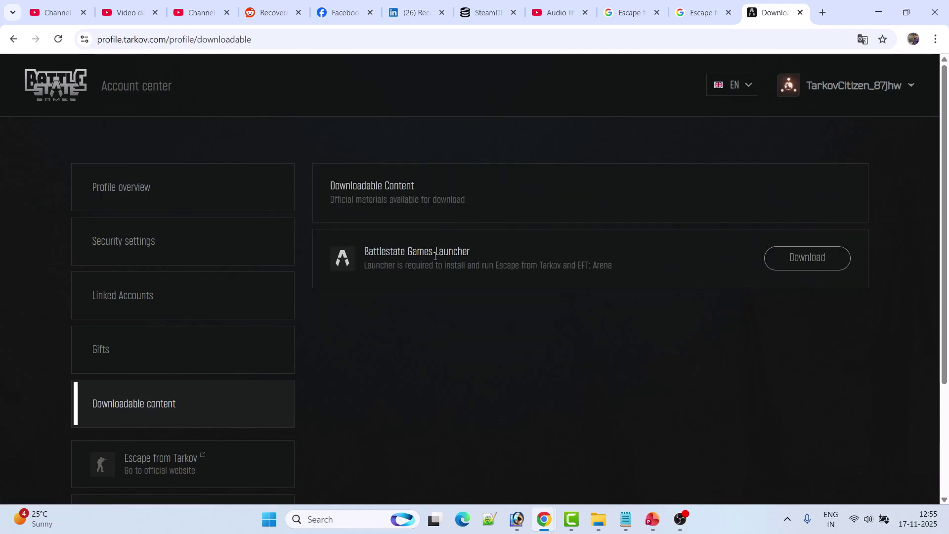
click(802, 263)
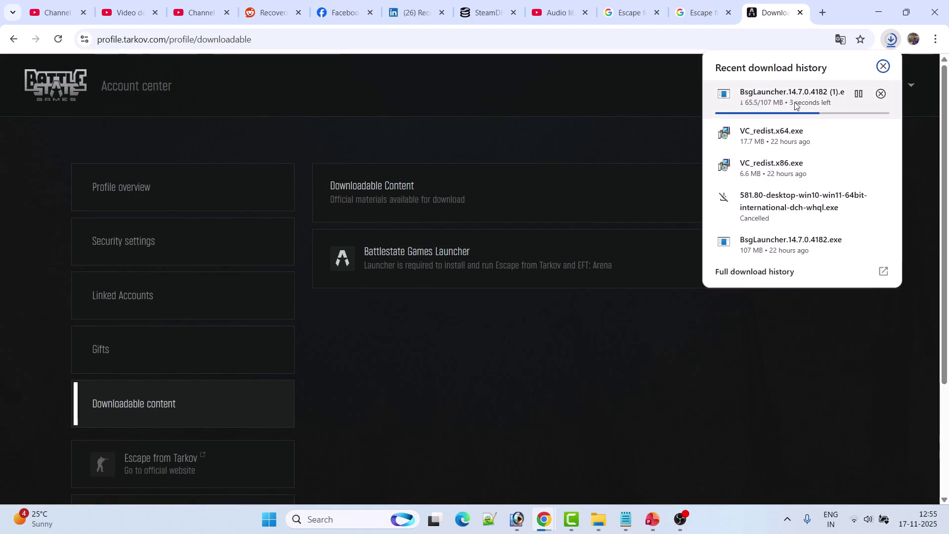
click(789, 99)
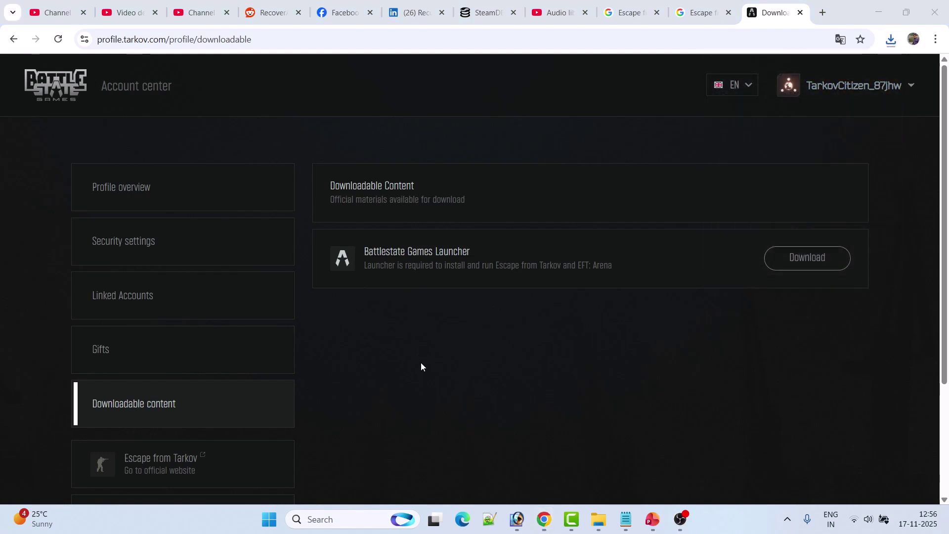
Step: Install the launcher to C:\Battlestate Games\BsgLauncher with a desktop shortcut, then launch it
click(512, 291)
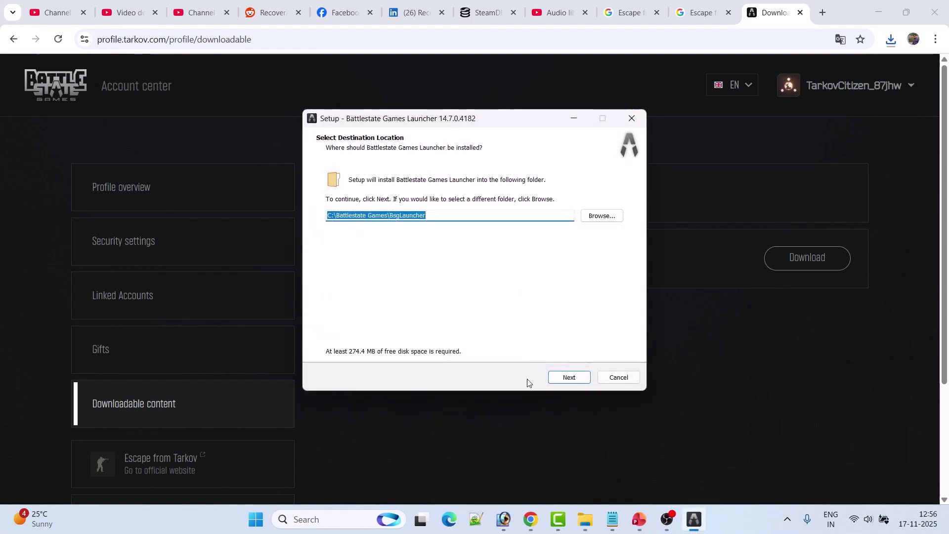
click(568, 378)
click(575, 378)
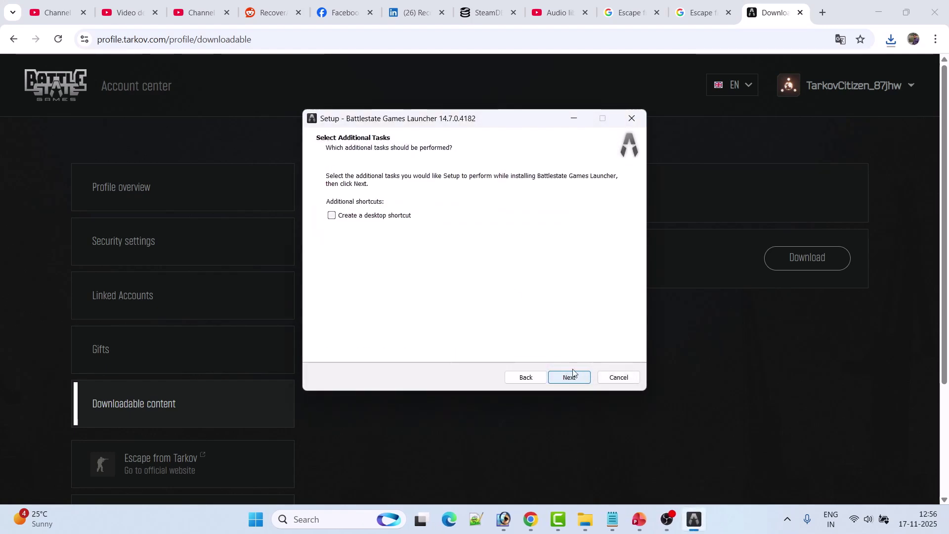
click(332, 216)
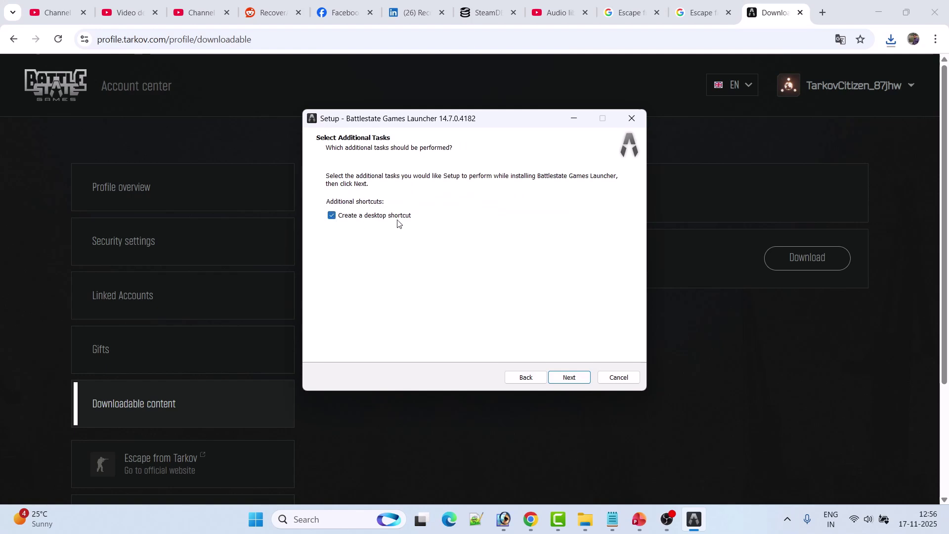
click(568, 379)
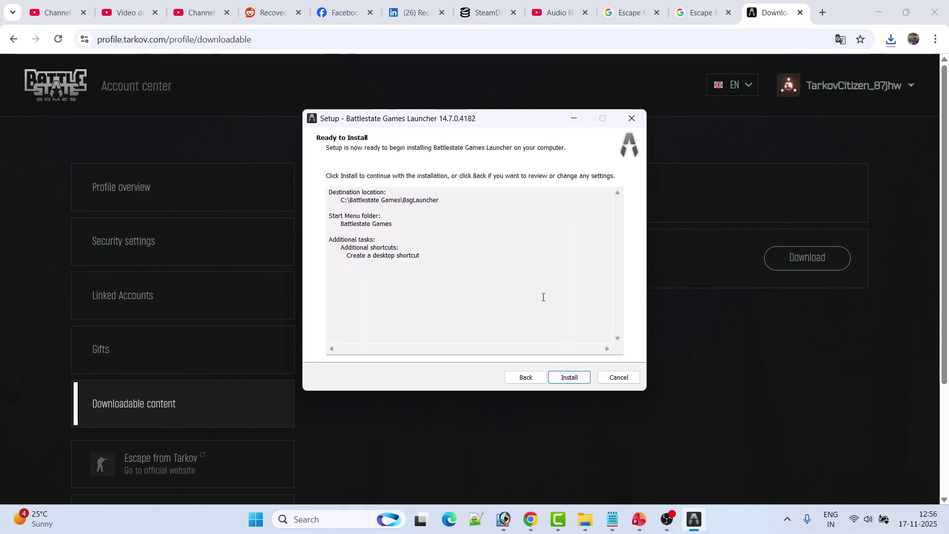
click(570, 378)
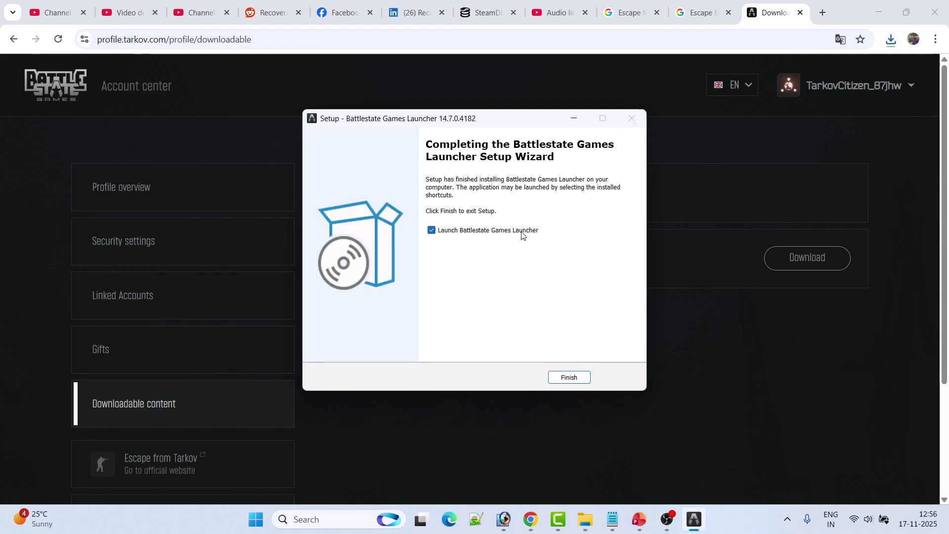
click(570, 379)
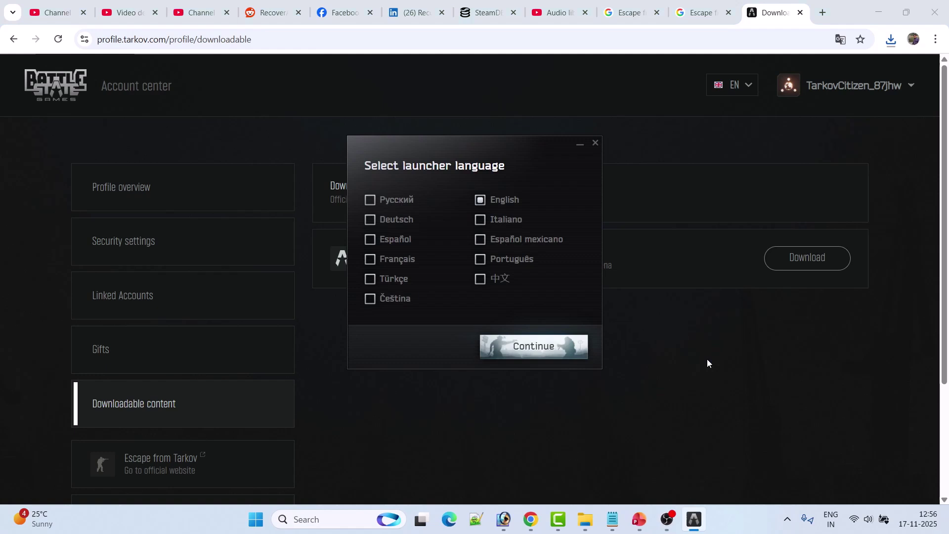
Step: Keep English as the launcher language, minimize the login window, and return to PowerPoint
click(546, 347)
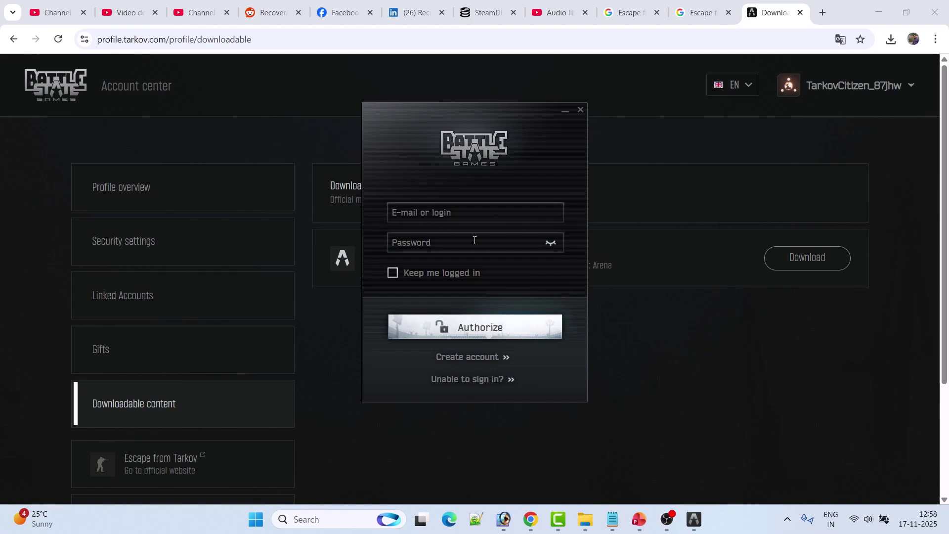
click(565, 114)
key(alt+Tab)
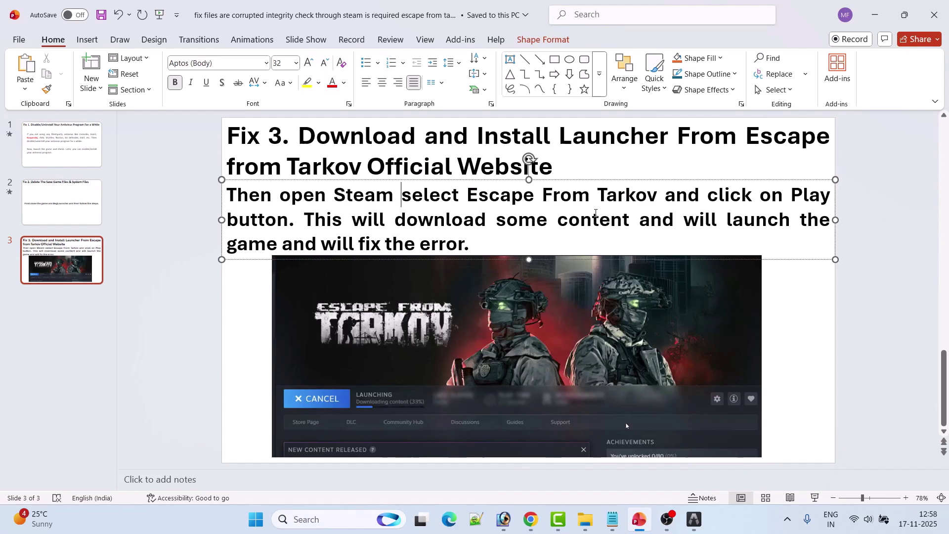
Step: Deselect the slide's text box and reveal the desktop with Win+D
click(811, 315)
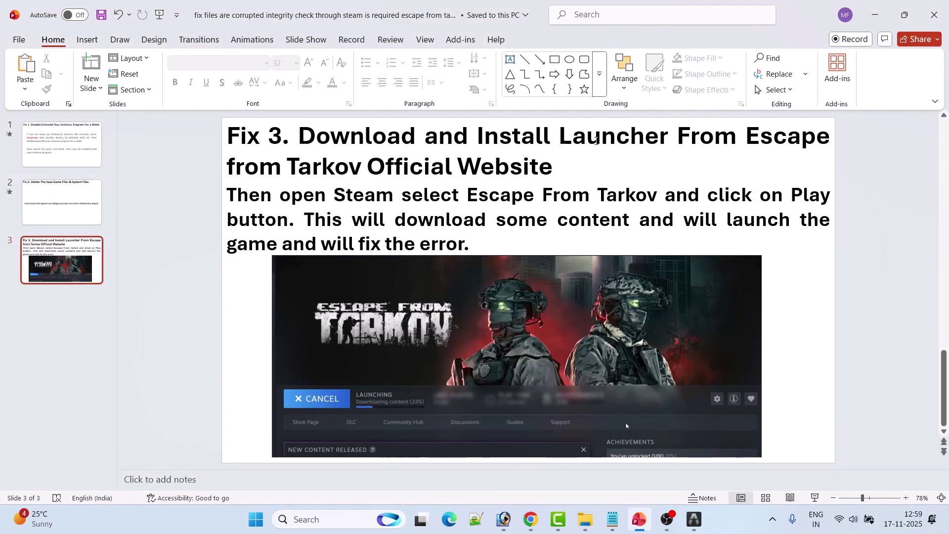
key(super+d)
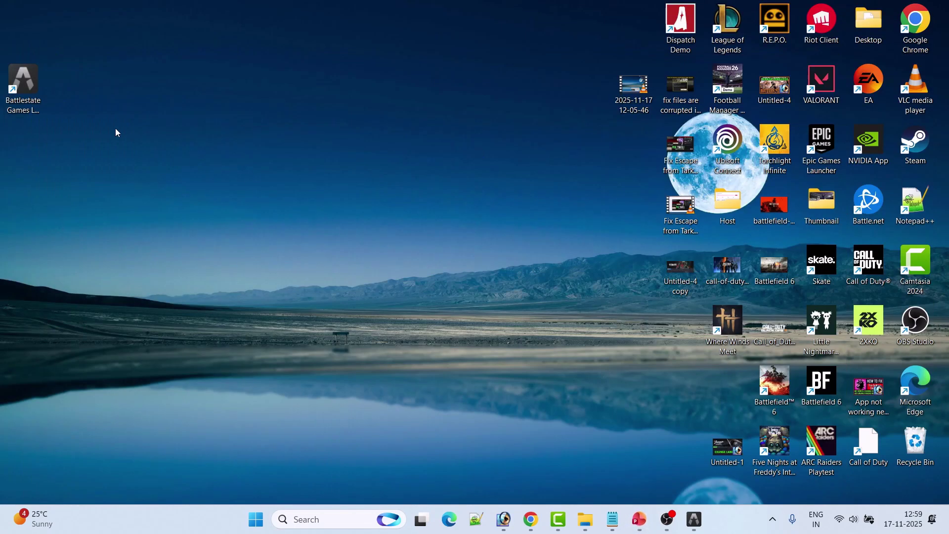
Step: Set the launcher shortcut to always run as administrator, then return to PowerPoint
right_click(30, 87)
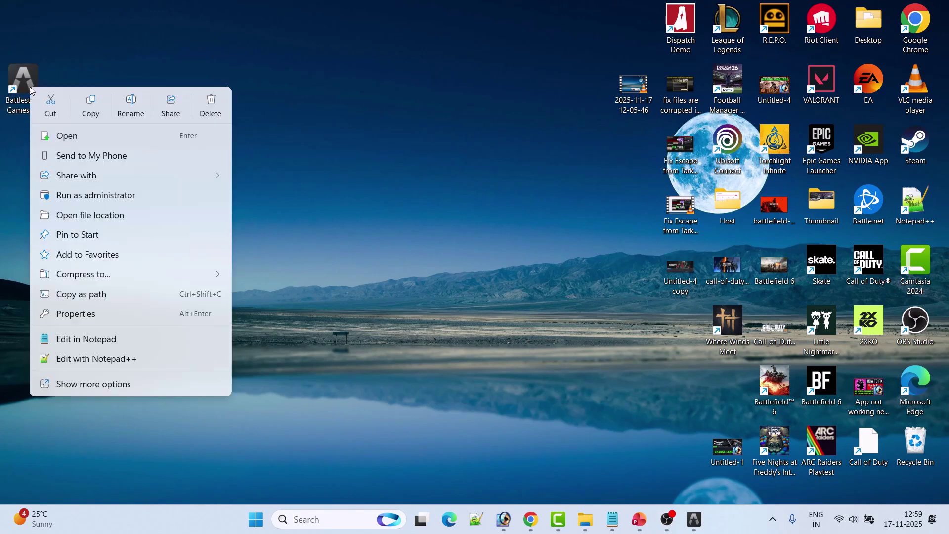
click(106, 310)
click(180, 130)
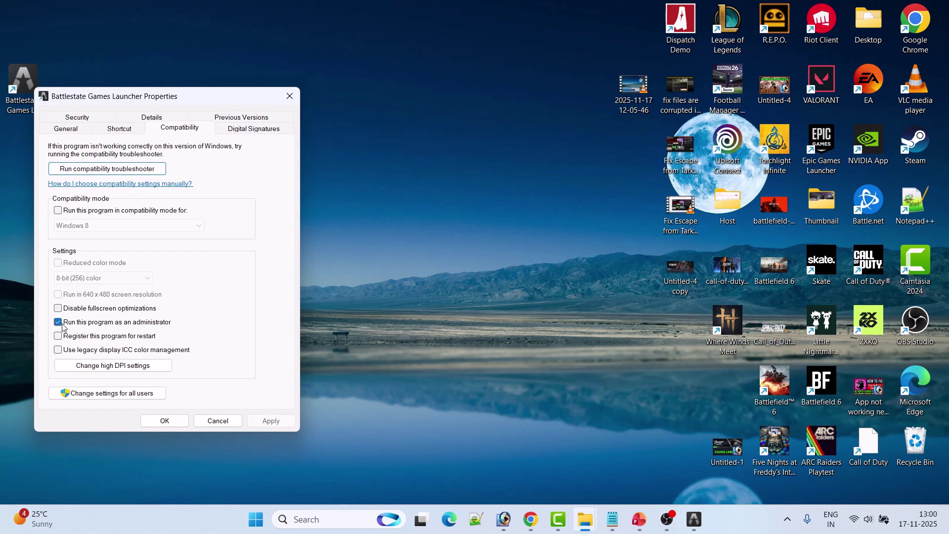
click(270, 421)
click(165, 421)
key(alt+Tab)
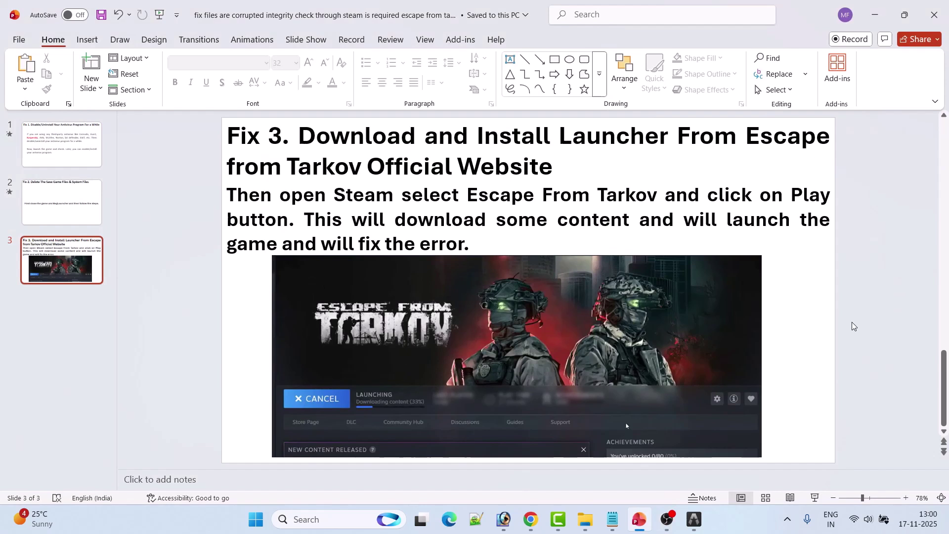